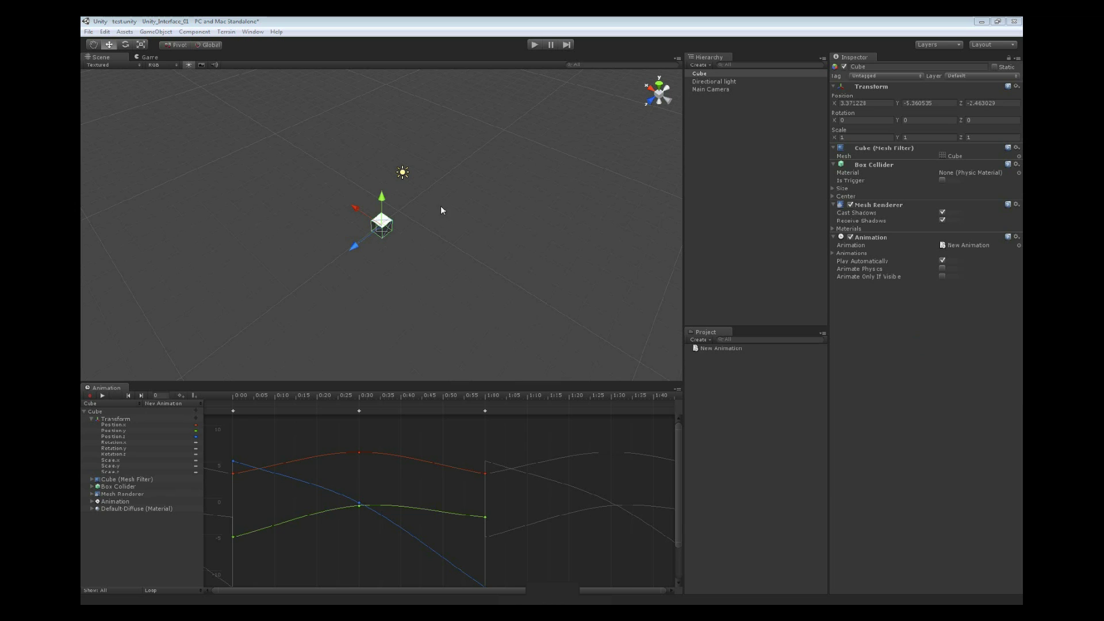
Preview the Cube's existing animation clip in the Scene view and stop the playback.
alt+drag(402, 236, 419, 233)
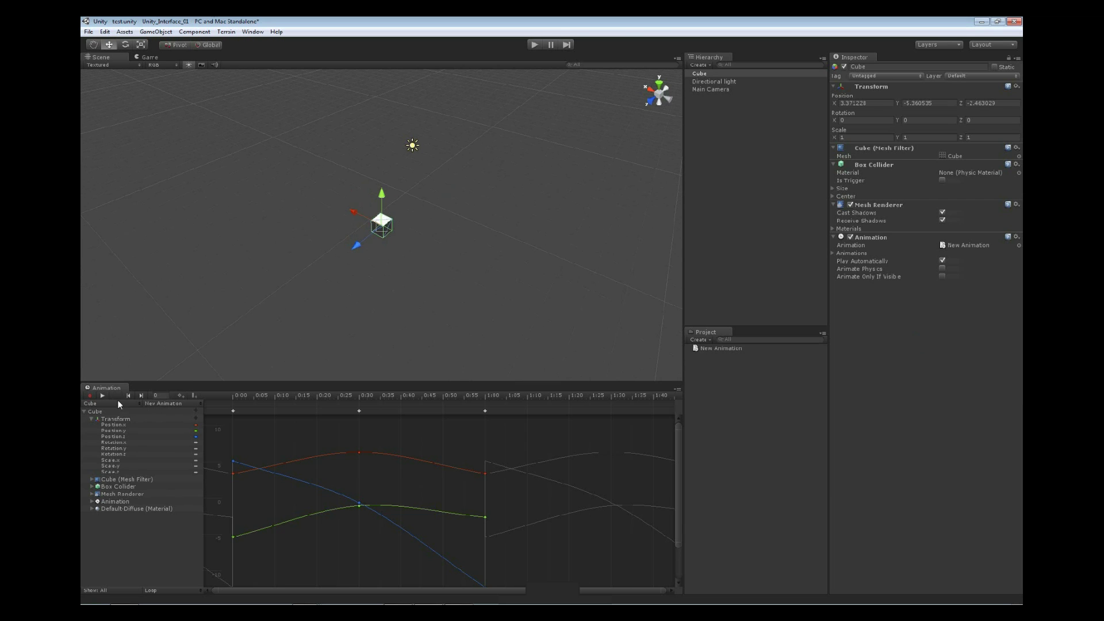
click(103, 396)
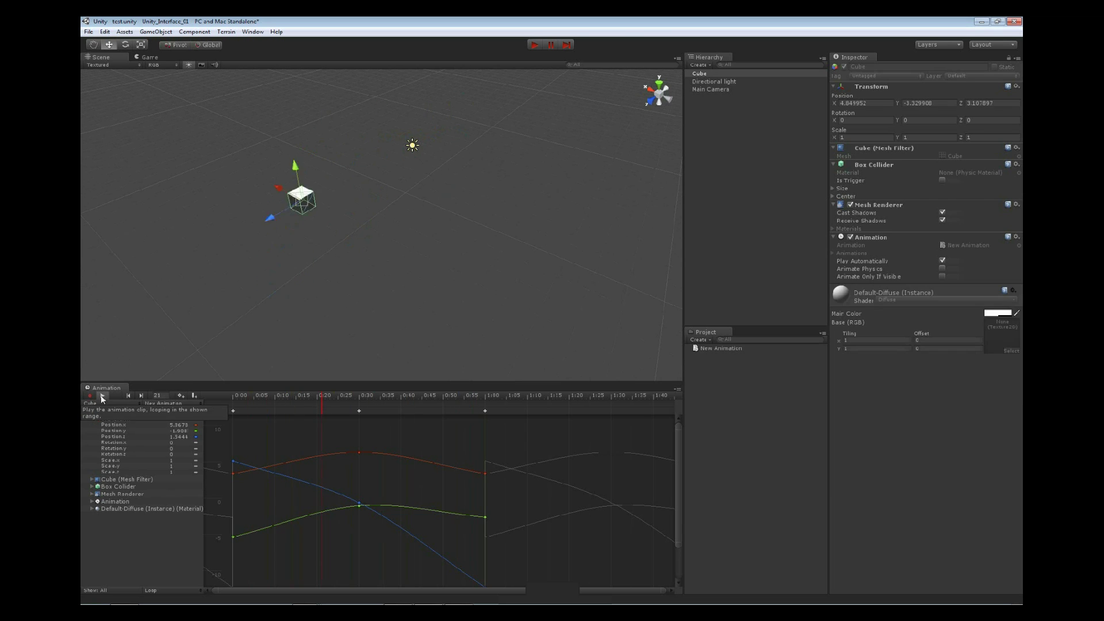
click(103, 396)
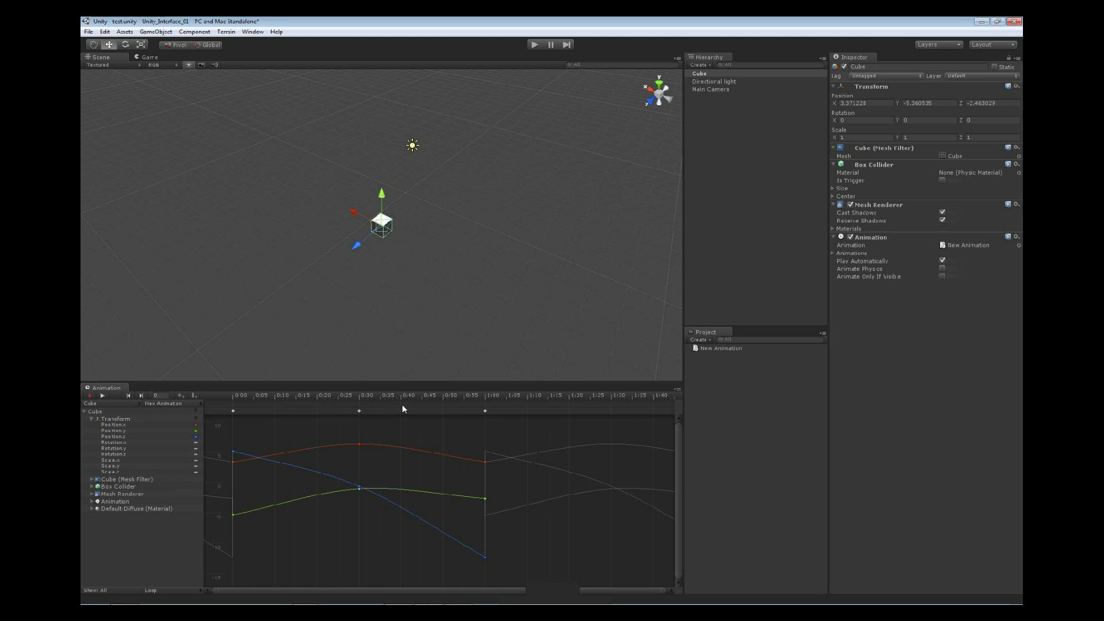
Create a new JavaScript asset in the project and name it eventScript.
click(706, 339)
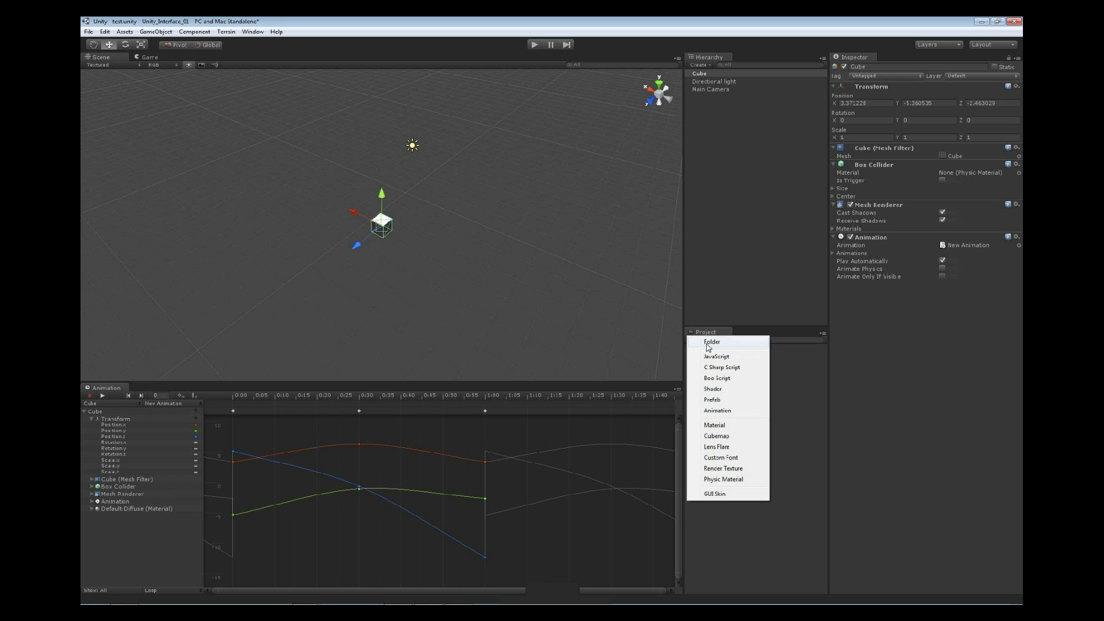
click(716, 356)
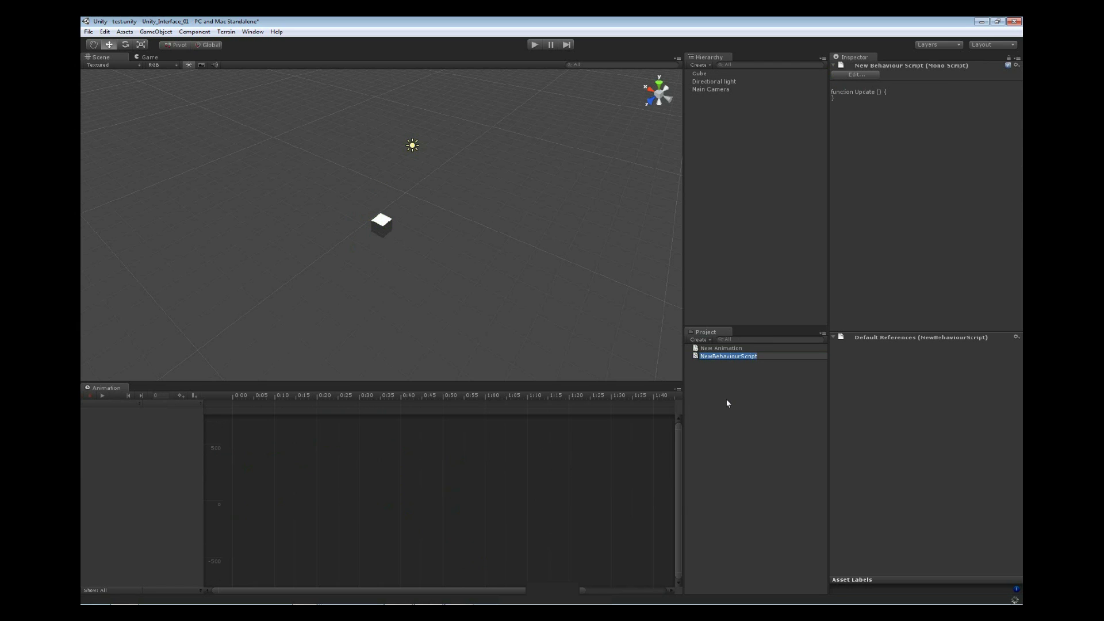
text(scri)
key(BackSpace)
key(BackSpace)
key(BackSpace)
text(eventScript)
key(Return)
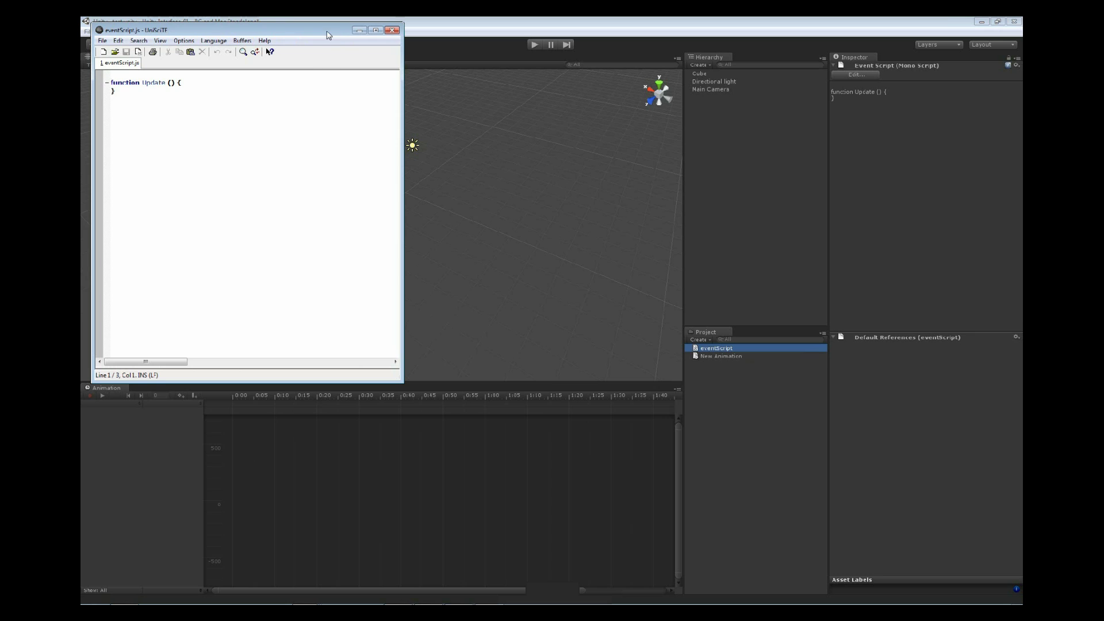
In the eventScript code, rename the Update function to PrintEvent and give it the parameter num : int.
drag(328, 34, 728, 170)
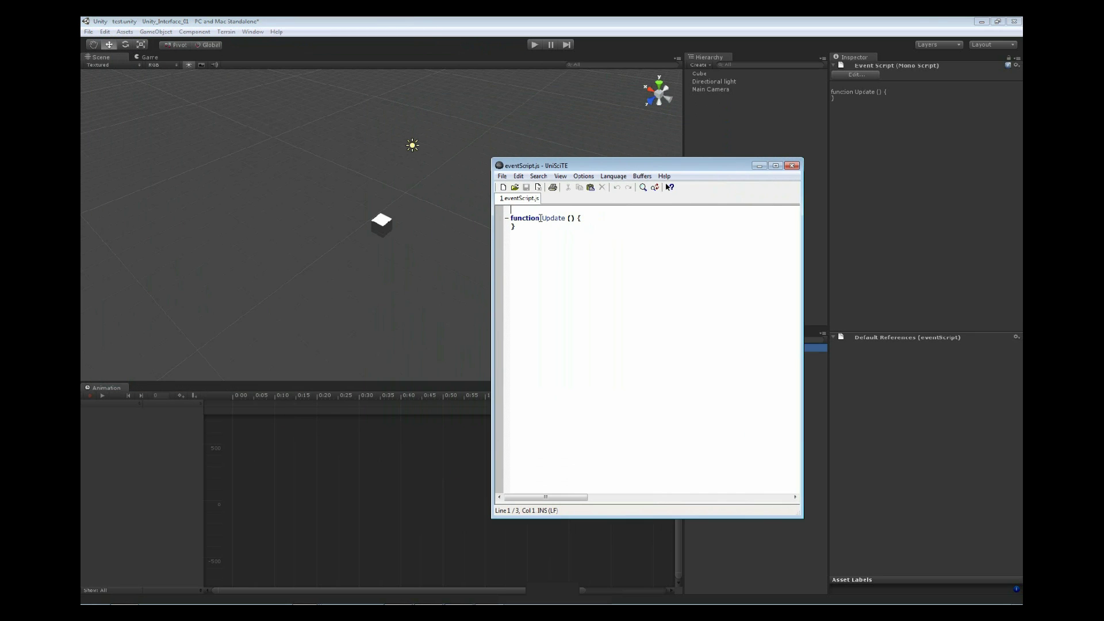
drag(540, 218, 566, 218)
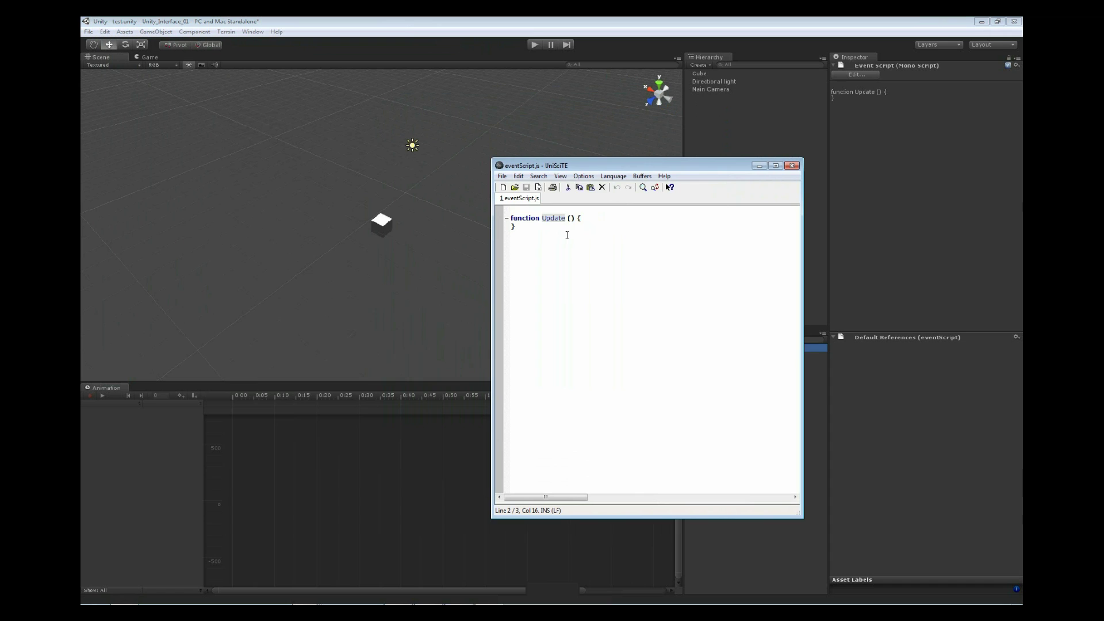
text(PrintEvent)
click(560, 212)
click(582, 219)
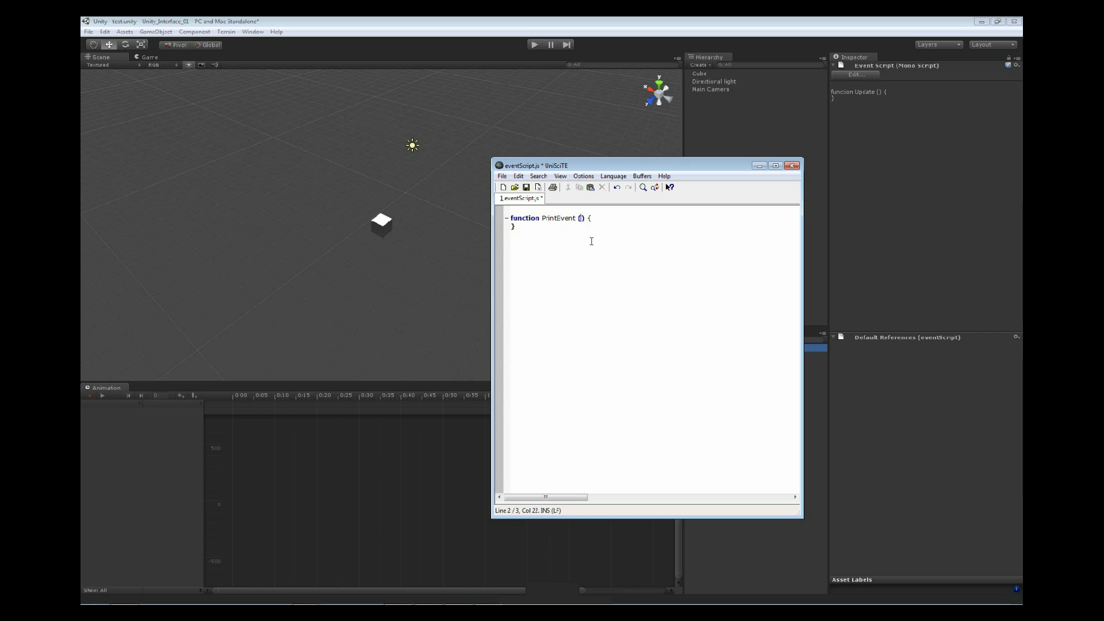
text(num : int)
Add Debug.Log("Hello Event"+num); to the PrintEvent function body, save the script and close the code editor.
click(625, 220)
key(Return)
key(Return)
text(Debug.Log("HelloEvent)
key(Left)
key(Left)
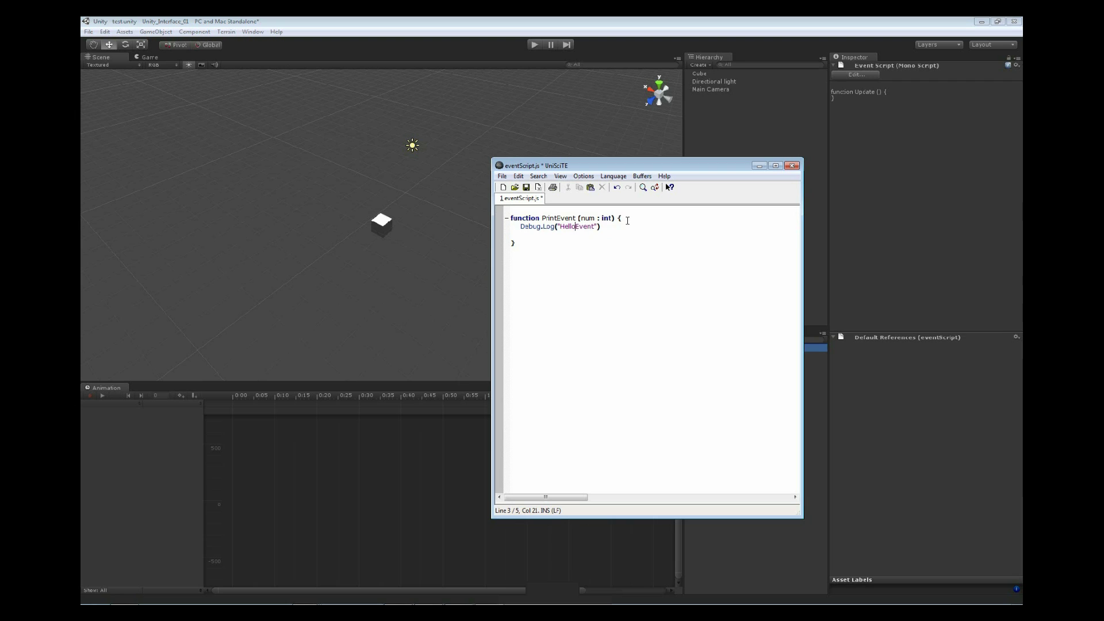
key(Left)
key(Left)
key(Left)
text(+num)
text(;)
key(ctrl+s)
click(792, 165)
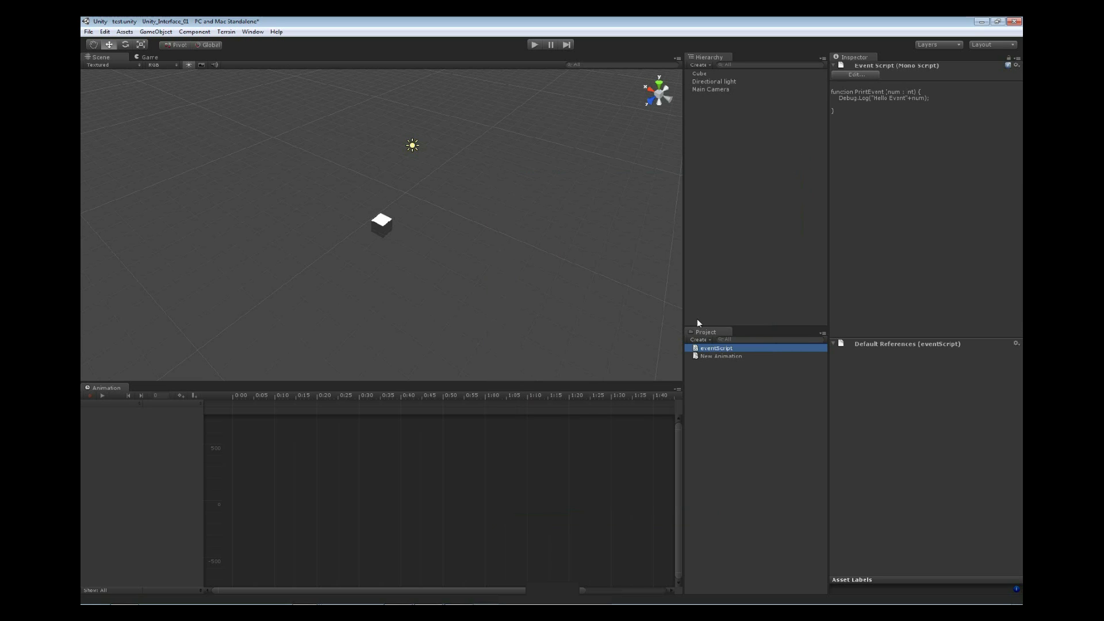
Attach eventScript to the Cube and add an animation event at the 0:30 keyframe of its clip.
click(699, 73)
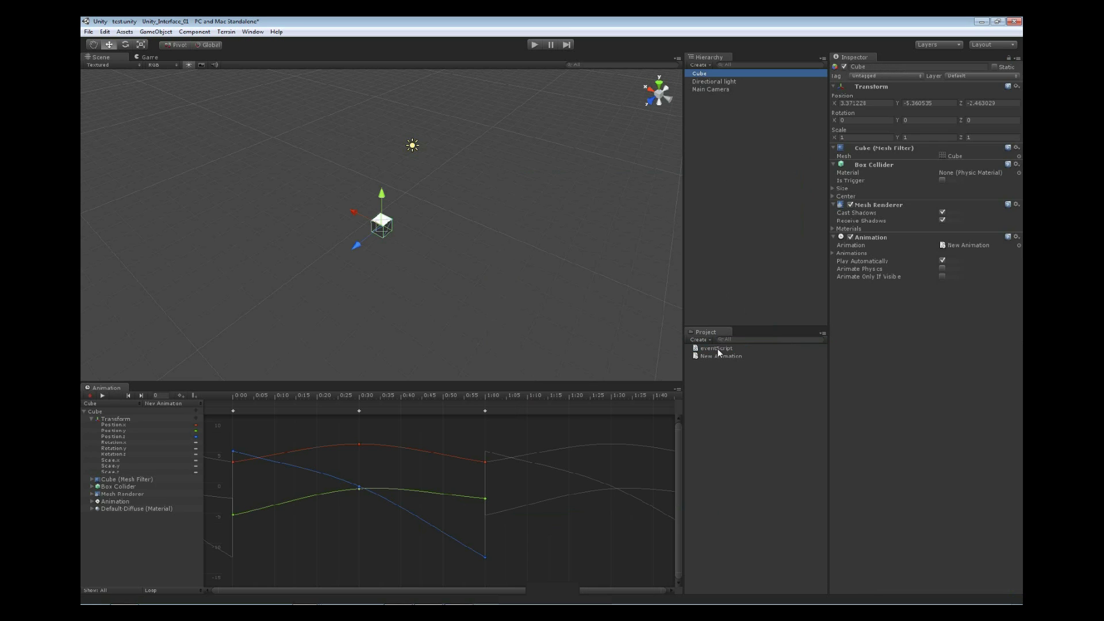
drag(717, 349, 919, 337)
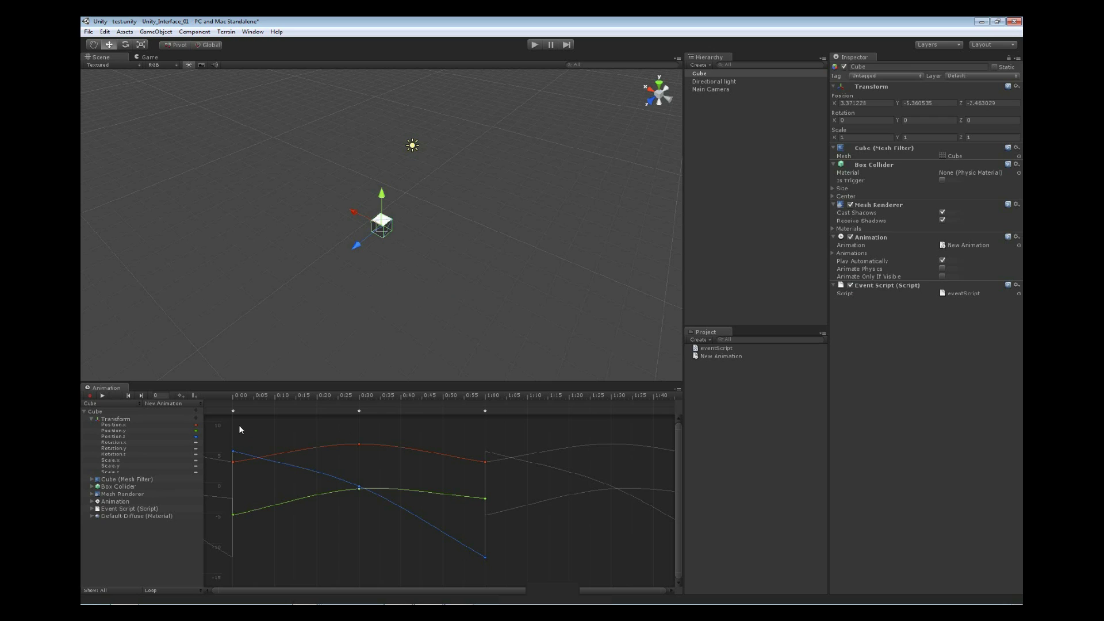
right_click(358, 405)
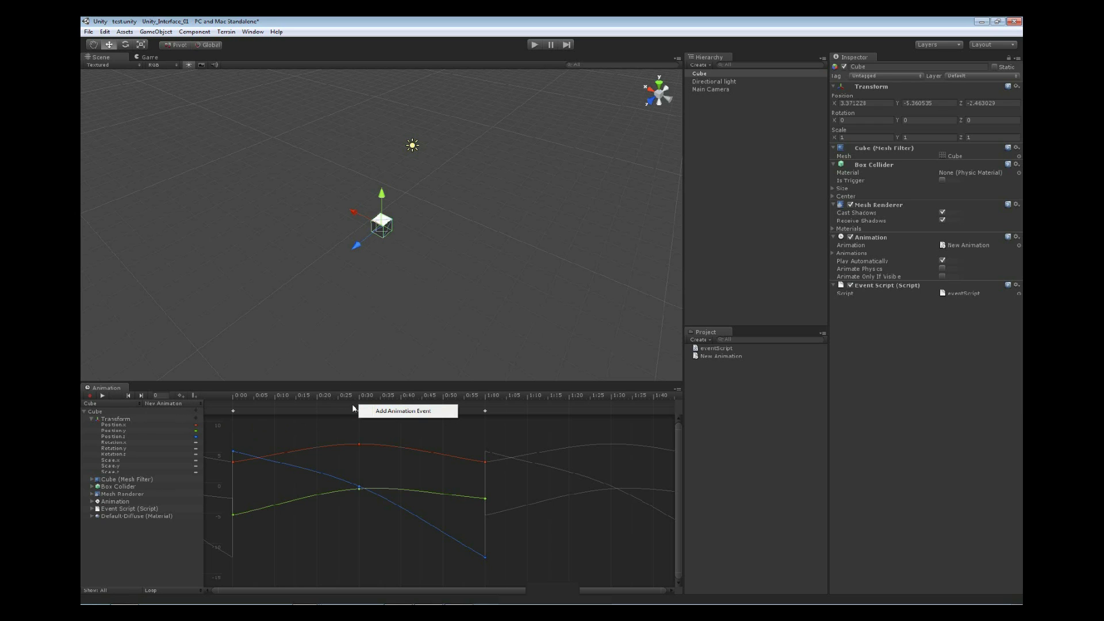
click(393, 412)
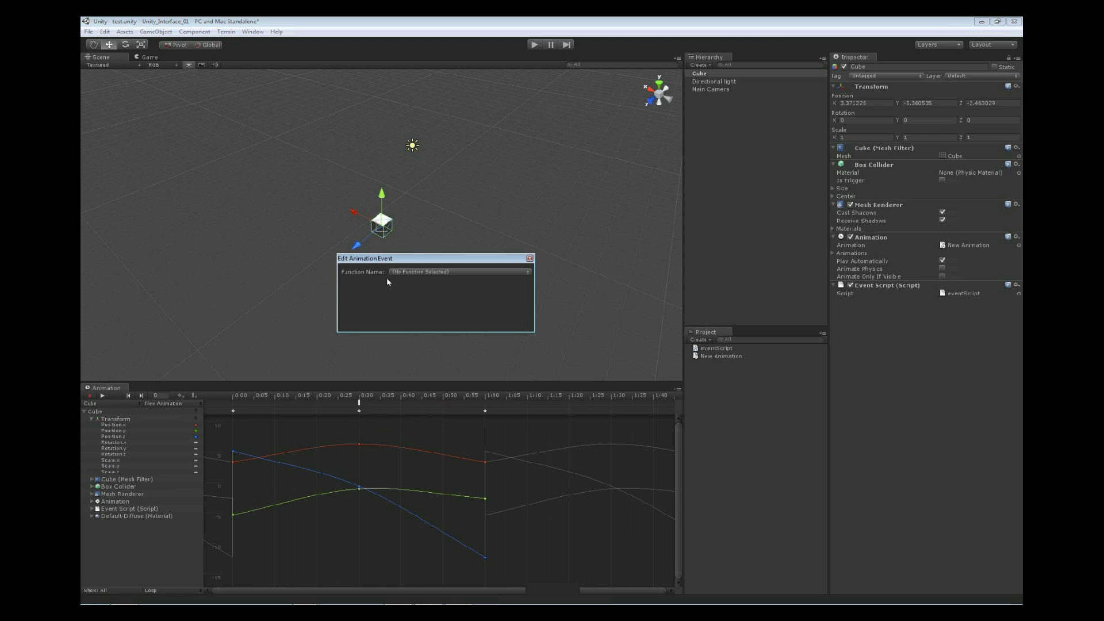
Assign the PrintEvent (int) function to the animation event with an Int parameter of 10, and close the event editor.
click(522, 272)
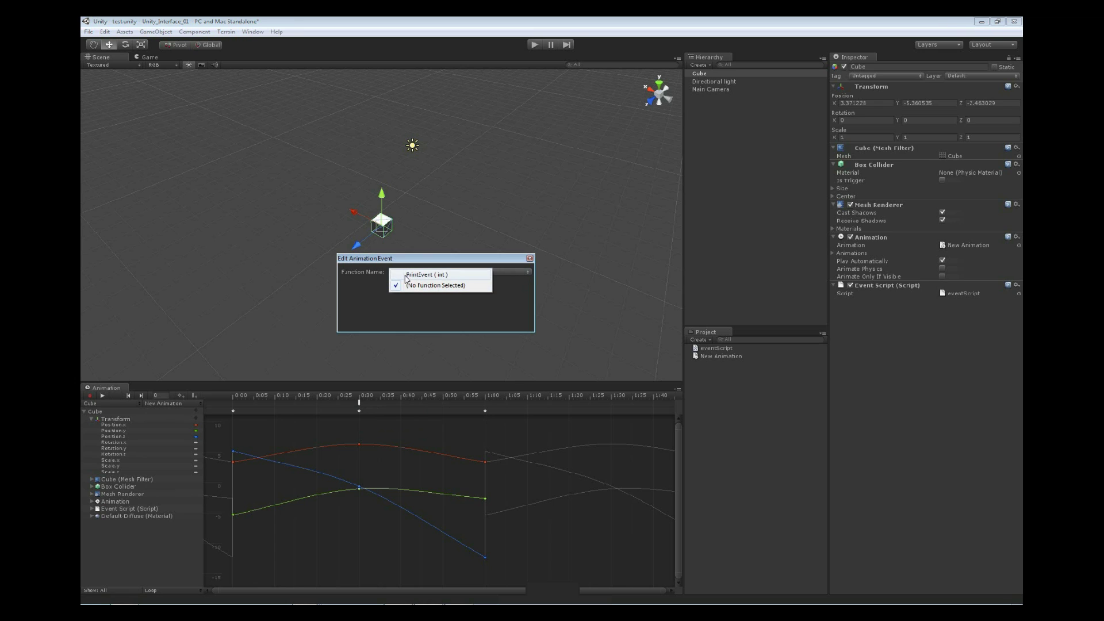
click(434, 274)
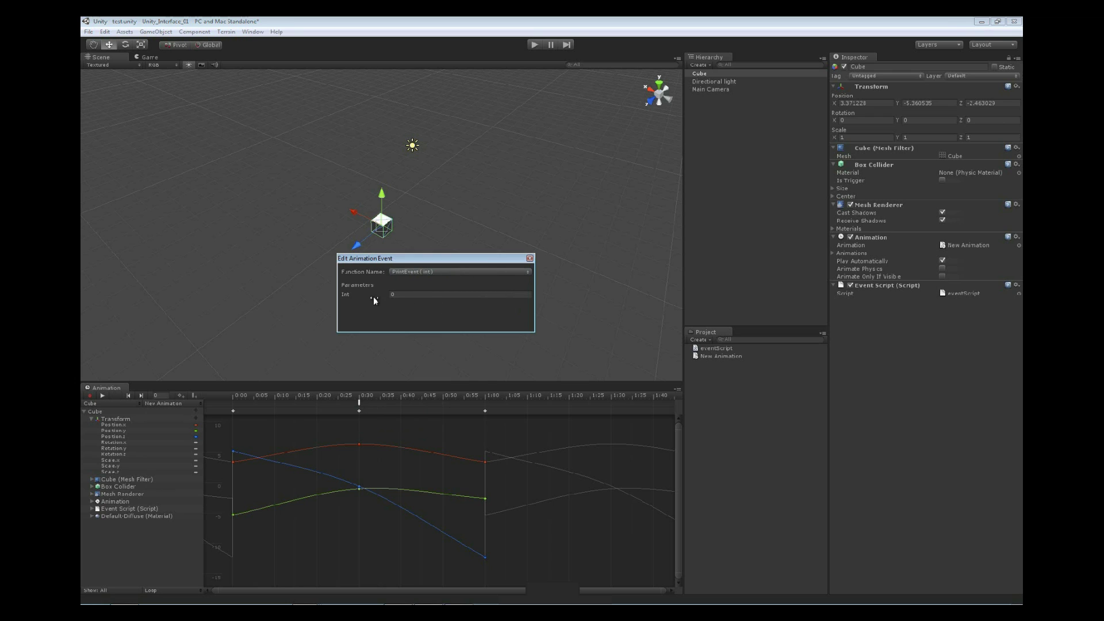
click(411, 295)
click(530, 259)
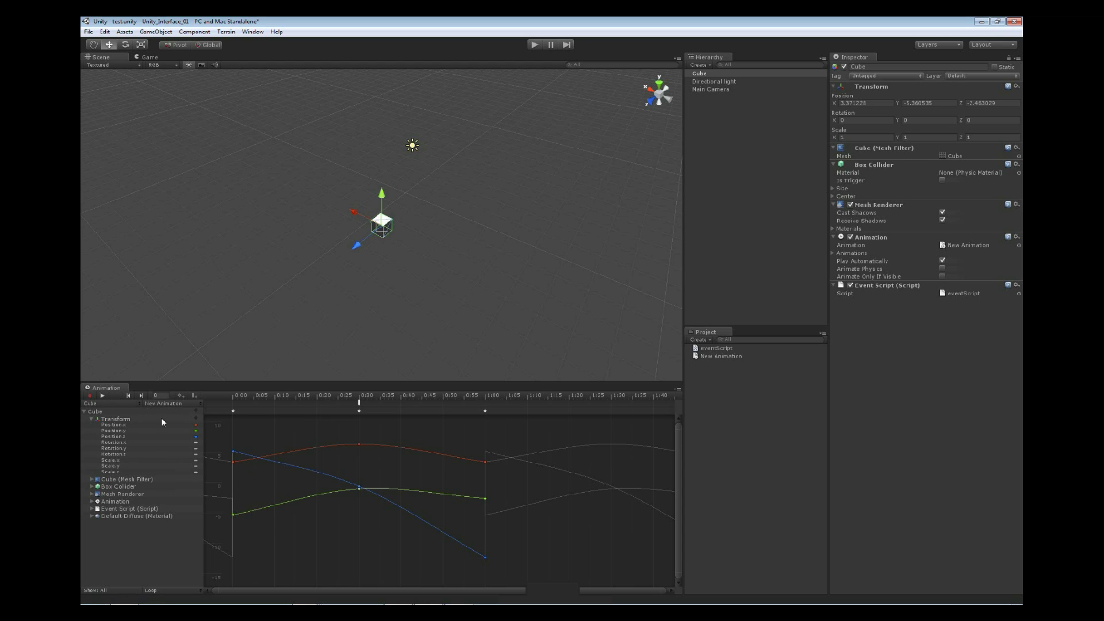
Preview the Cube's clip with its new event, stop it, and open the Console as a floating window.
click(104, 396)
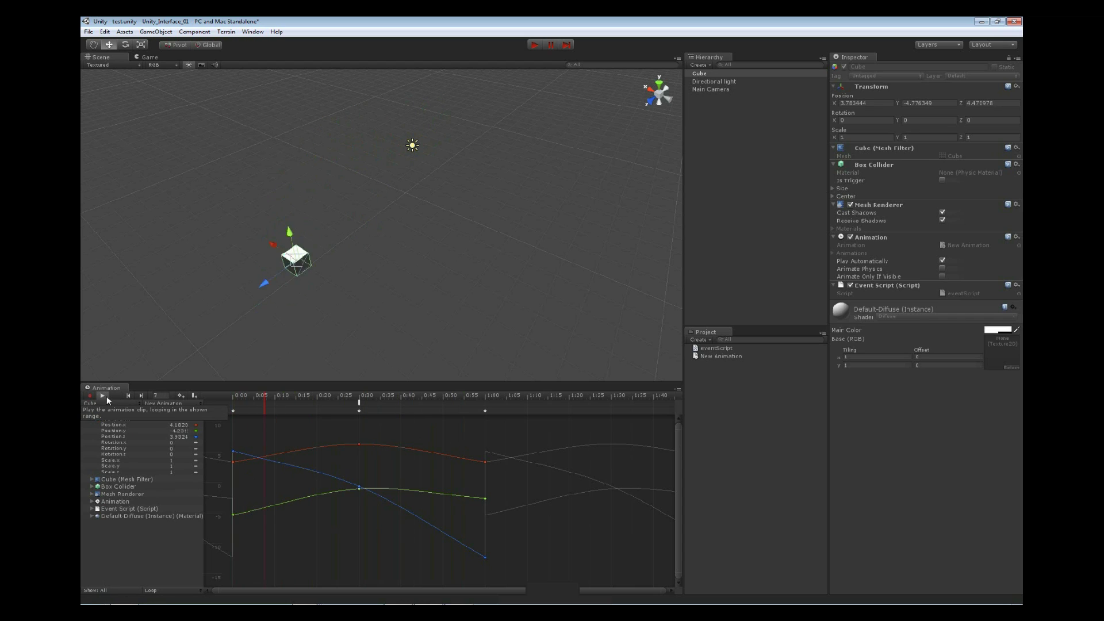
click(102, 395)
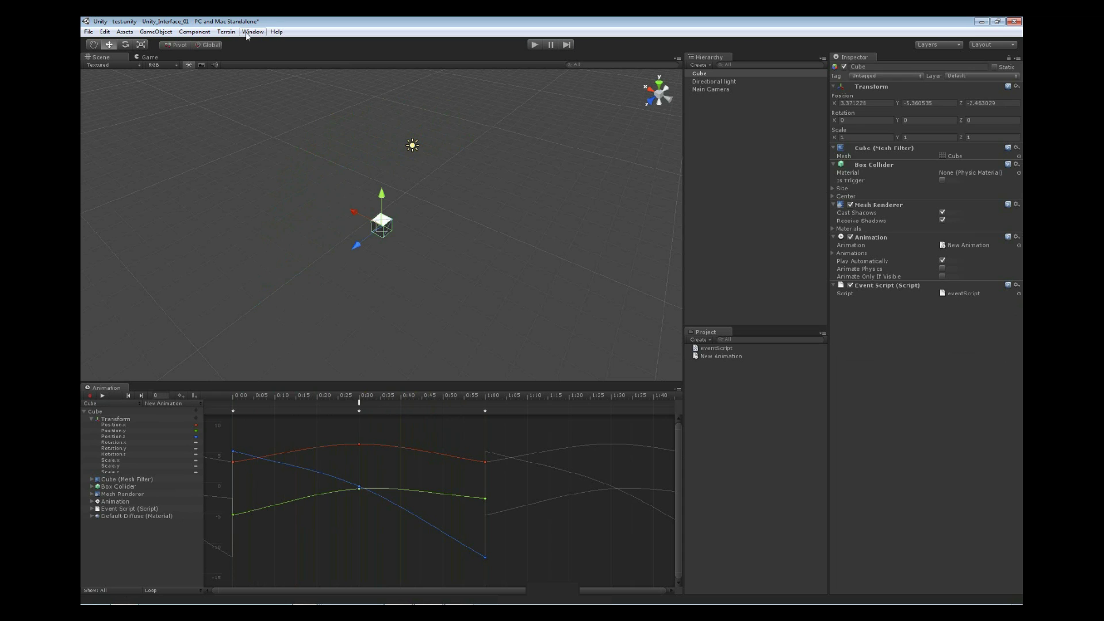
click(205, 34)
mouse_move(249, 35)
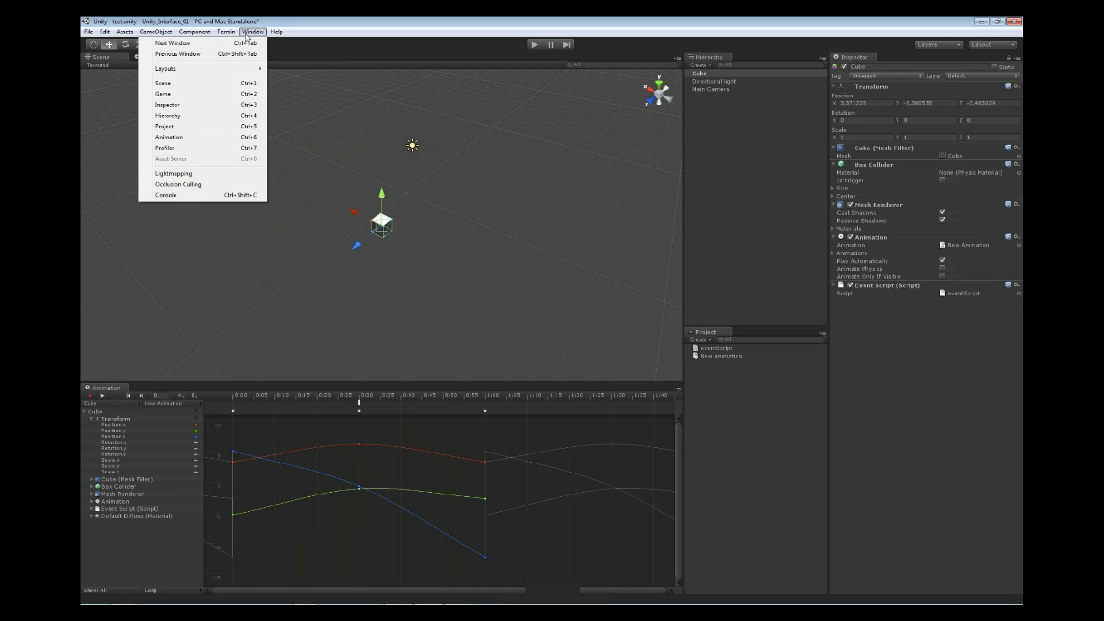
click(207, 196)
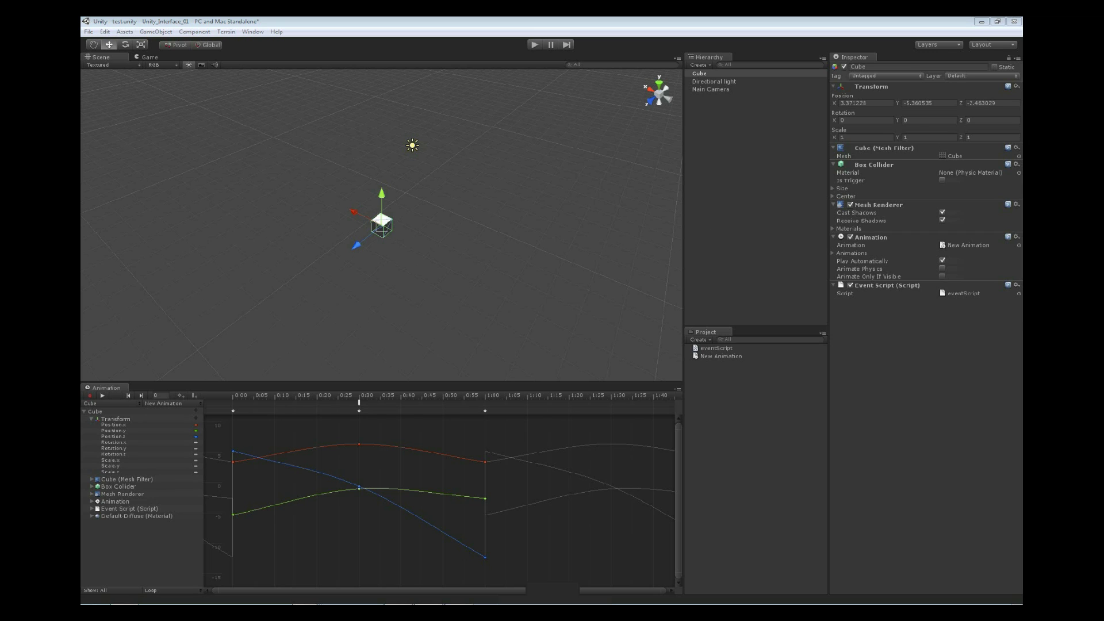
key(ctrl+shift+c)
drag(683, 204, 645, 331)
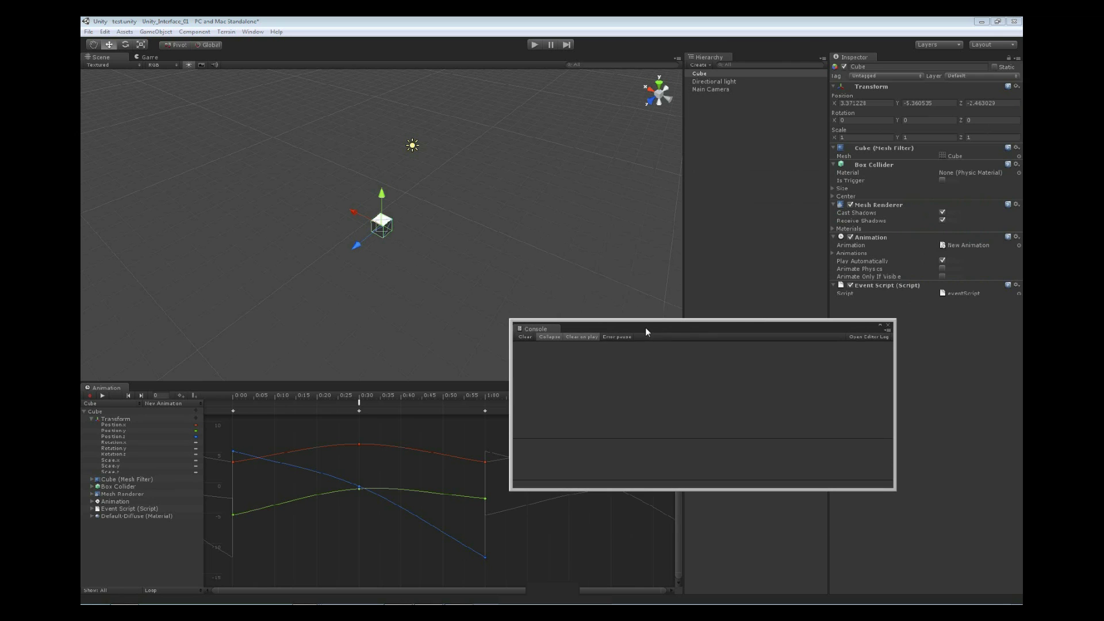
Play-test the scene to check the animation event's log output, closing the Console and ending play mode.
click(534, 45)
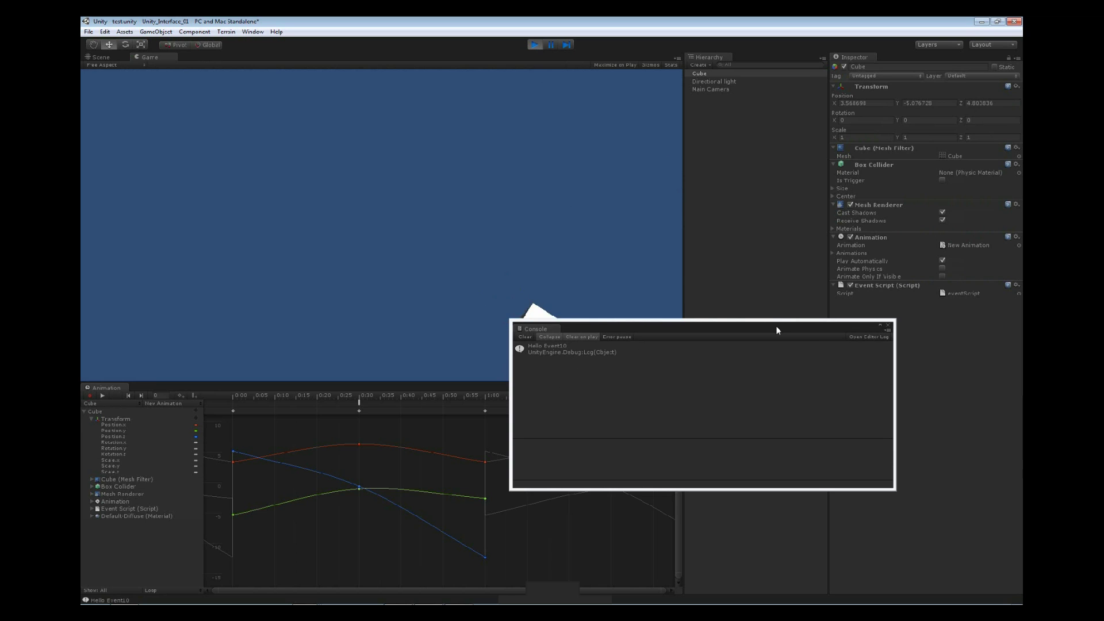
click(888, 325)
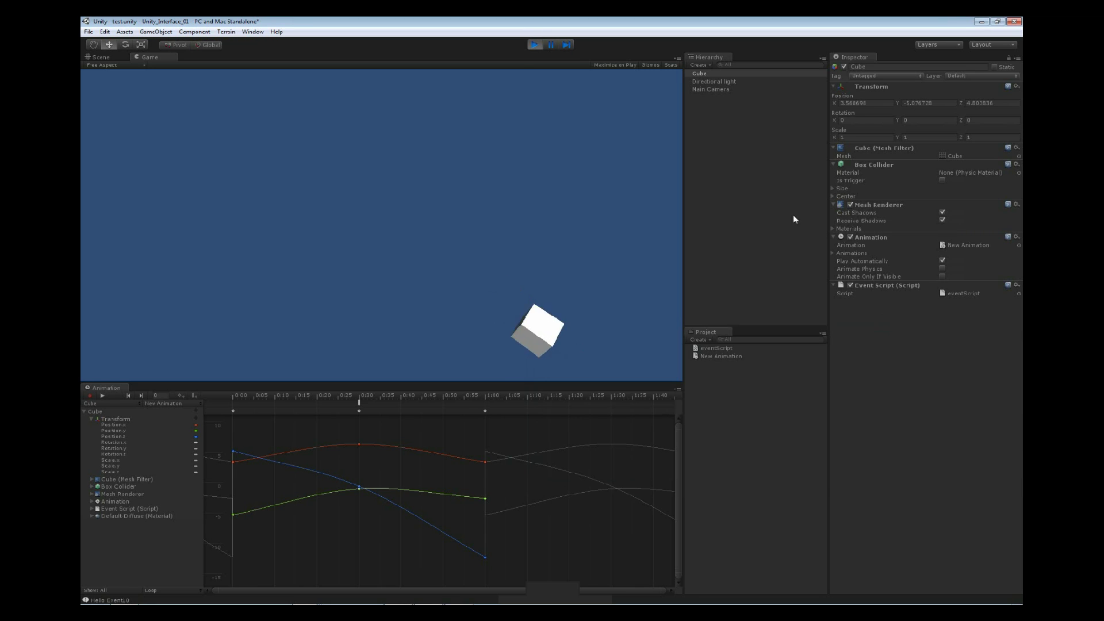
click(534, 44)
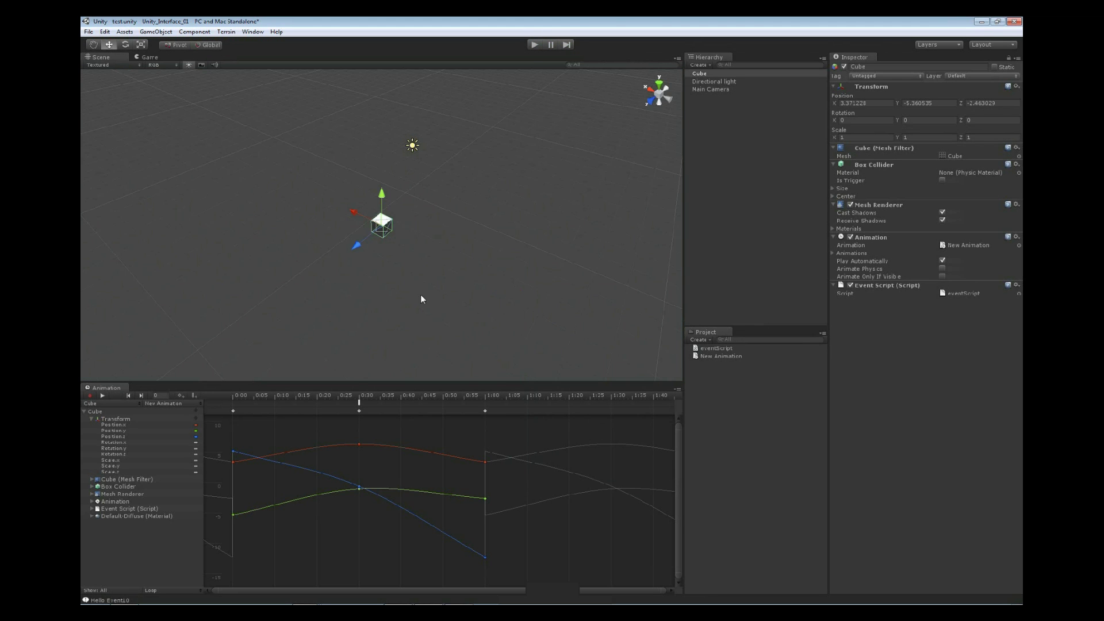